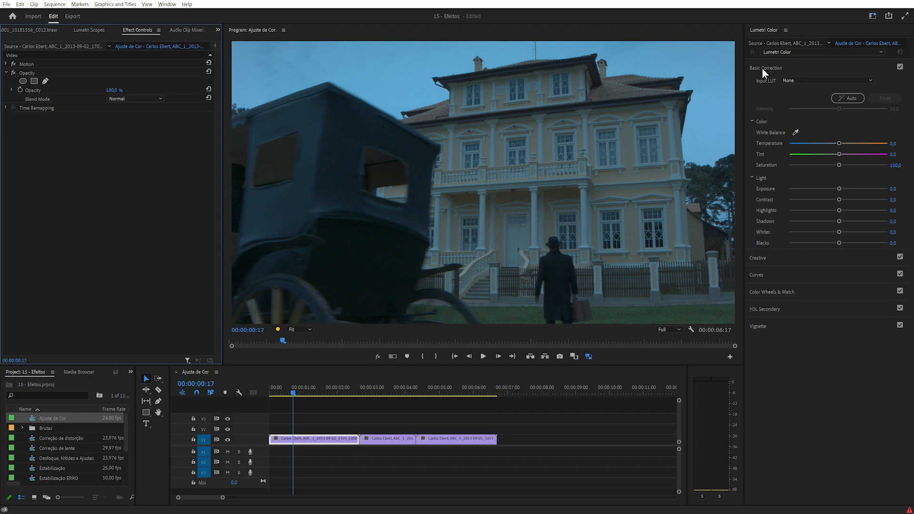
Set the mansion clip's exposure to 2, its temperature to about 68.6 and its tint to about 25.4.
left_click(894, 189)
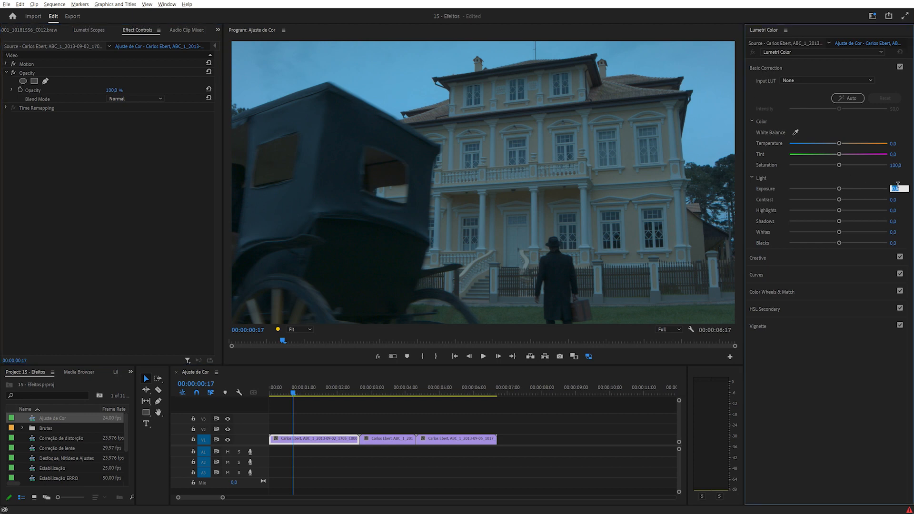
type("2")
key("Return")
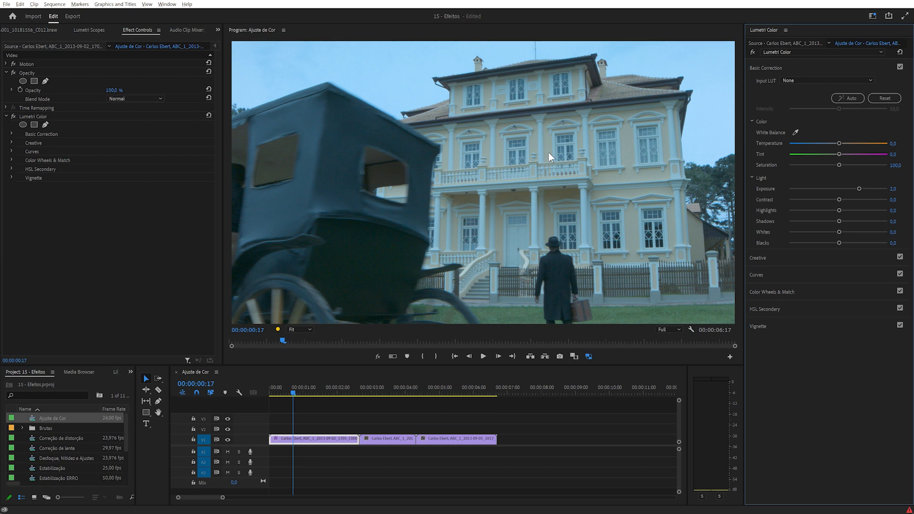
left_click_drag(840, 143, 846, 144)
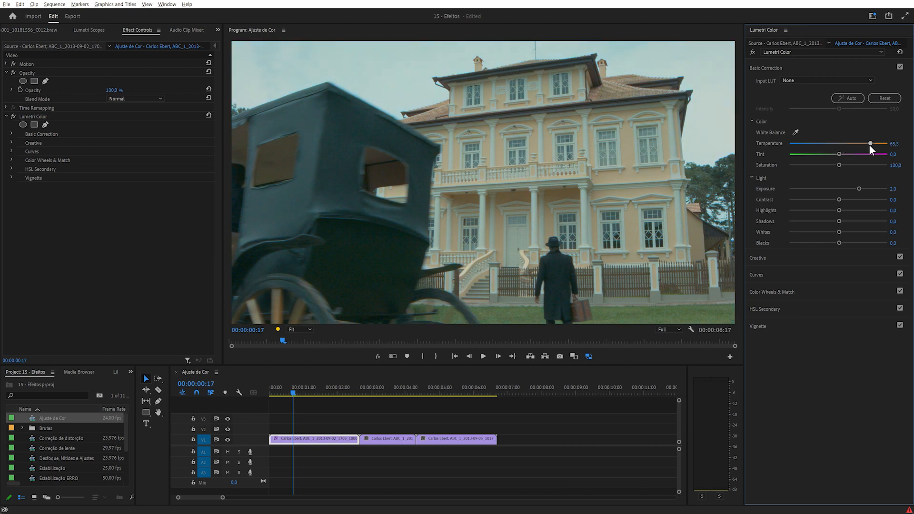
left_click_drag(839, 155, 849, 155)
Sample the white balance from the mansion's facade, compare the image without the correction, and raise the contrast.
left_click(795, 133)
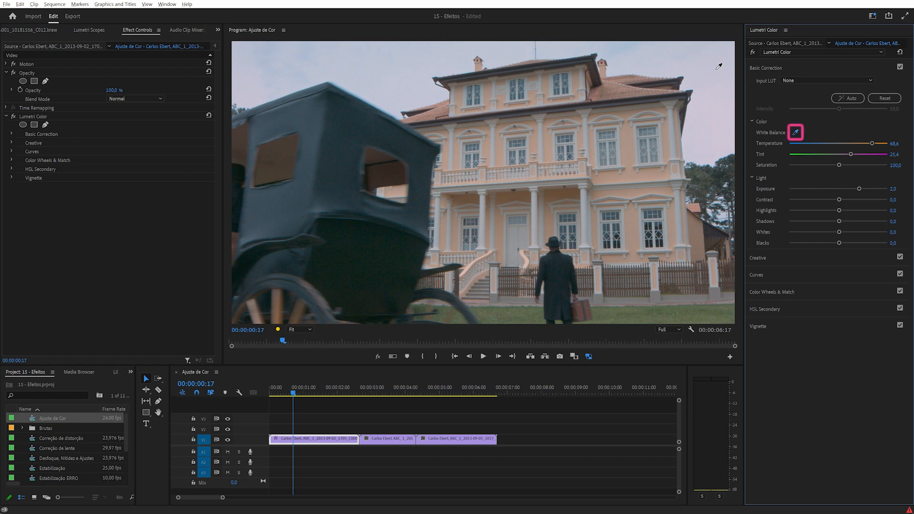
left_click(585, 211)
left_click(753, 52)
left_click_drag(839, 199, 863, 199)
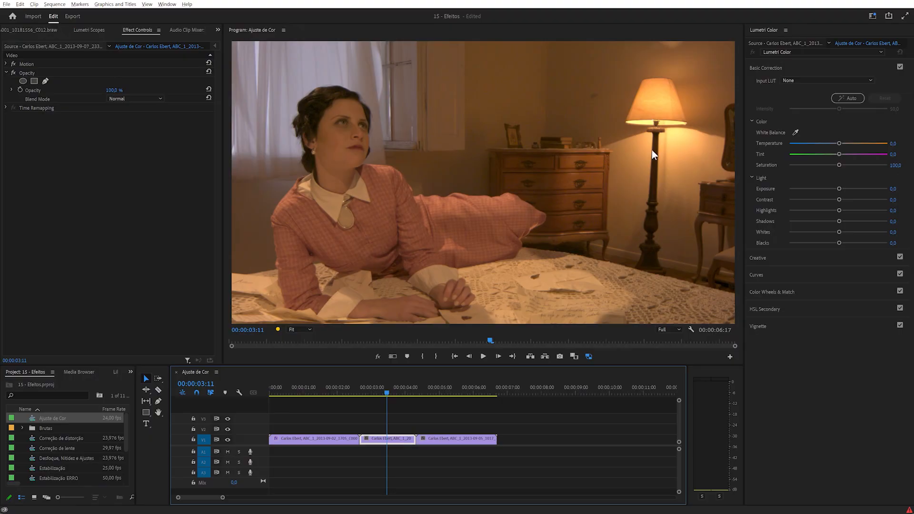
Grade the bedroom clip with temperature about -58.5, tint about 17.8, contrast about 55.3 and lowered shadows.
left_click_drag(838, 143, 832, 143)
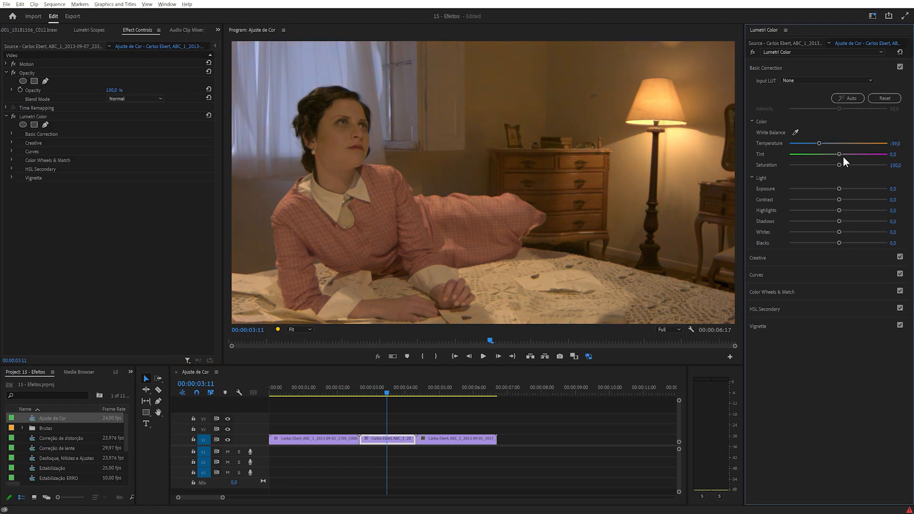
left_click_drag(839, 155, 844, 155)
left_click_drag(819, 143, 814, 143)
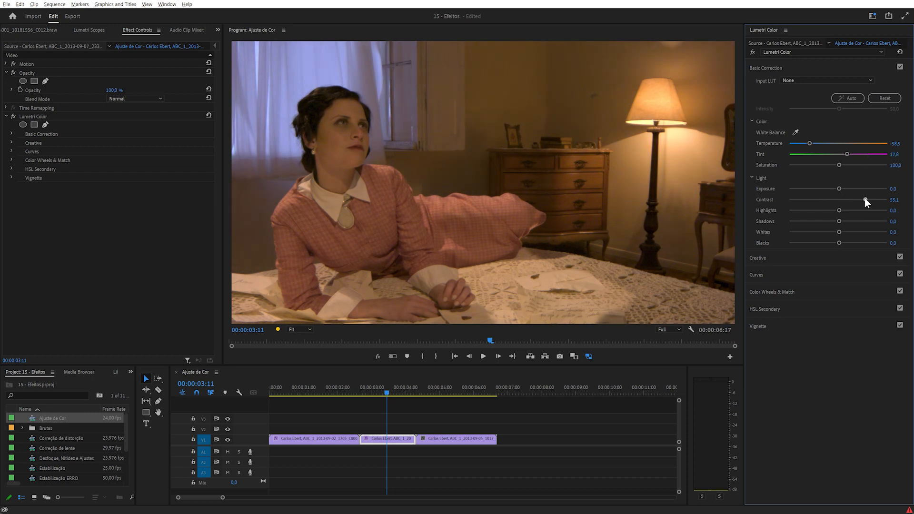
left_click_drag(839, 221, 826, 221)
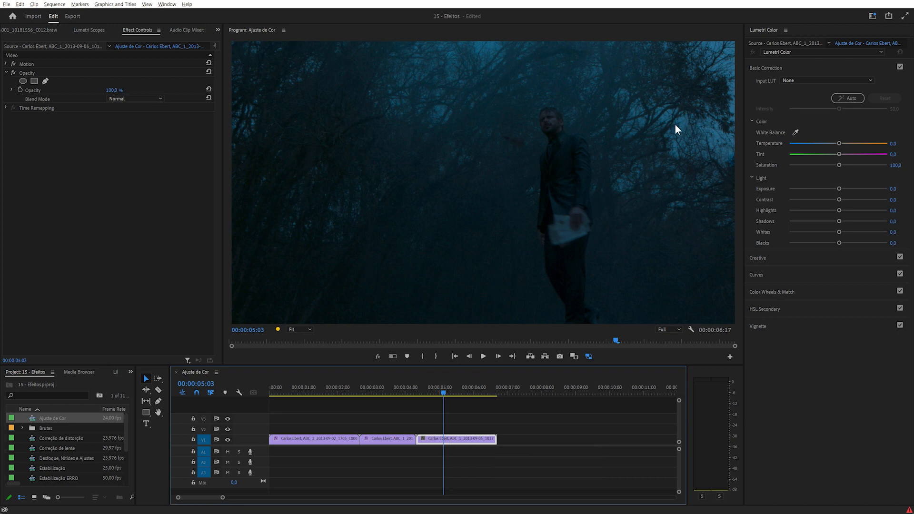
left_click_drag(837, 188, 874, 211)
left_click_drag(838, 144, 862, 143)
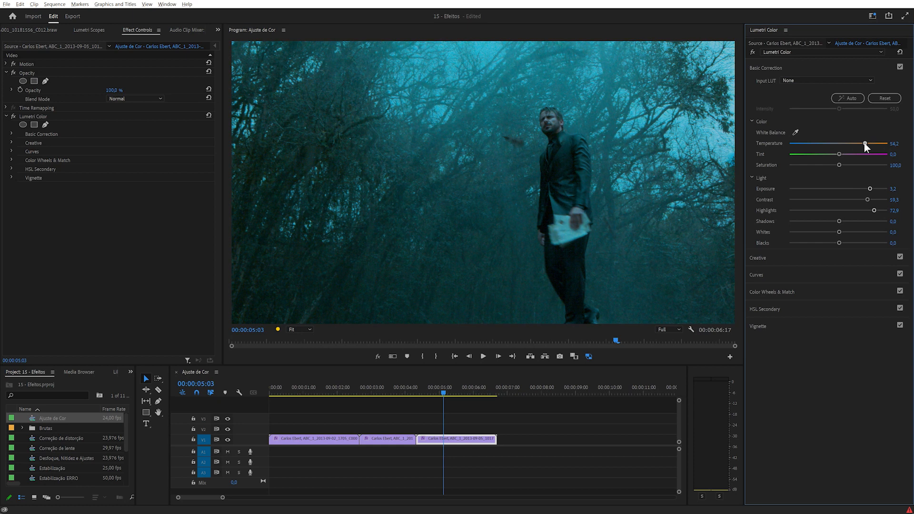
left_click(899, 52)
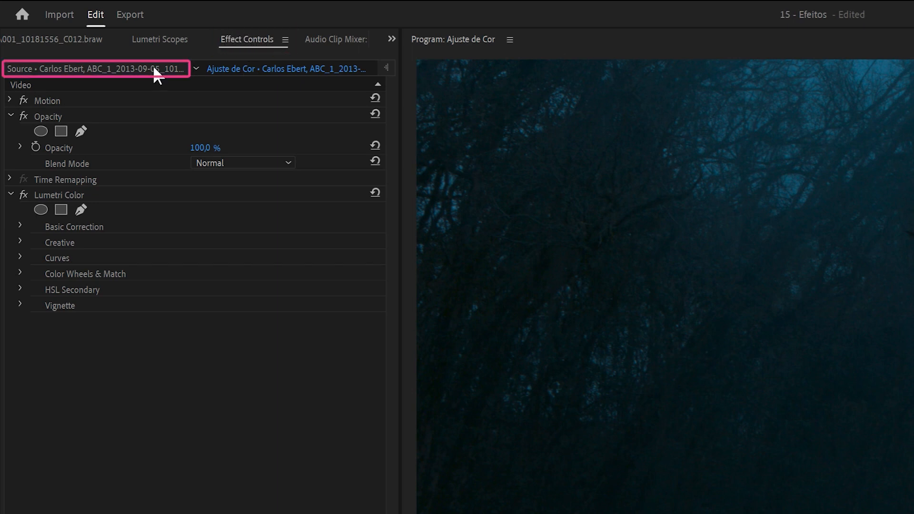
Set the temperature in the forest clip's CinemaDNG source settings to 5600.
left_click(22, 76)
left_click(43, 86)
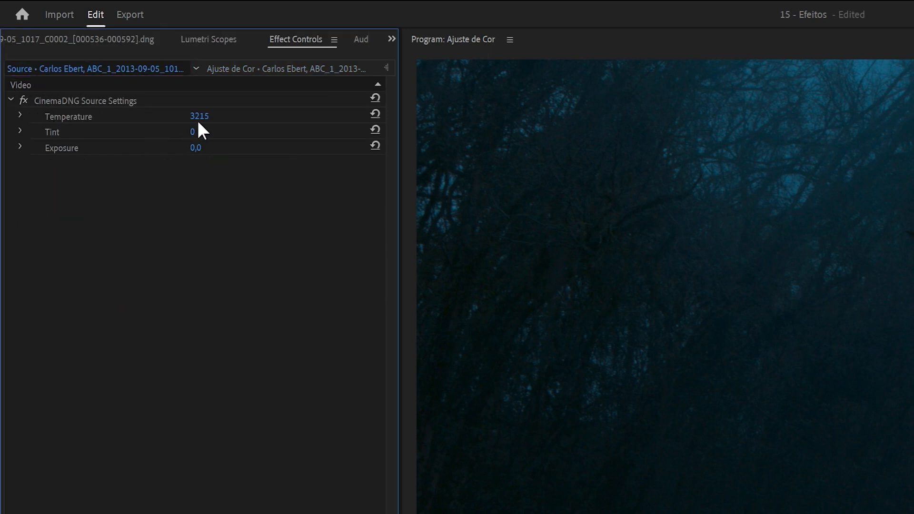
left_click(200, 116)
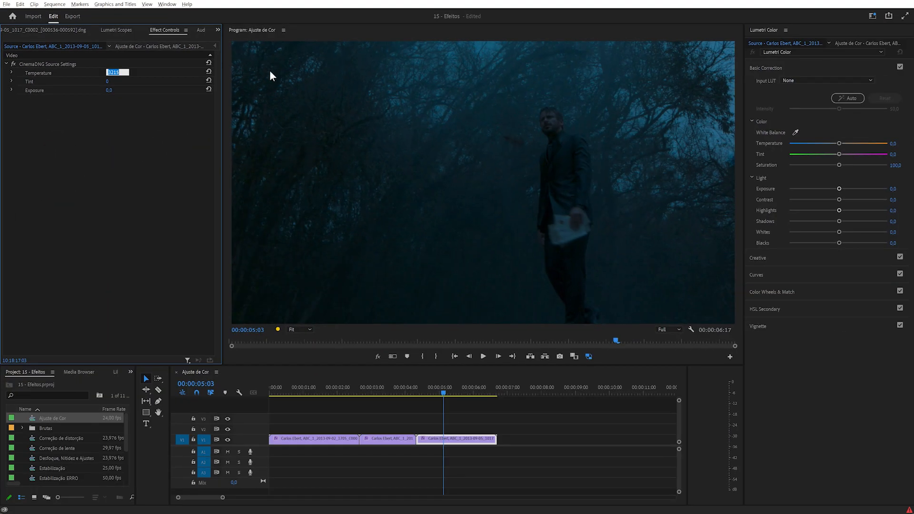
type("5600")
key("Return")
Try source exposures of 3 and 5 on the forest clip and settle on 4.
left_click(109, 90)
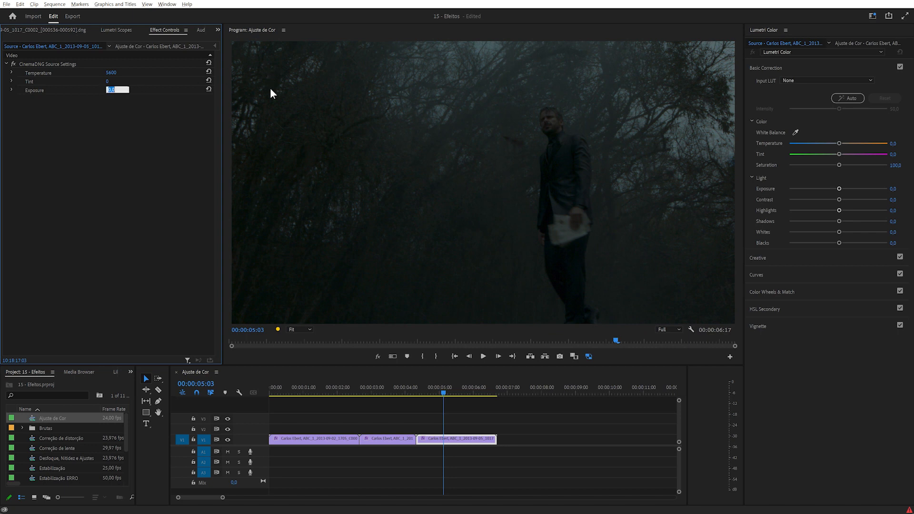
type("3")
key("Return")
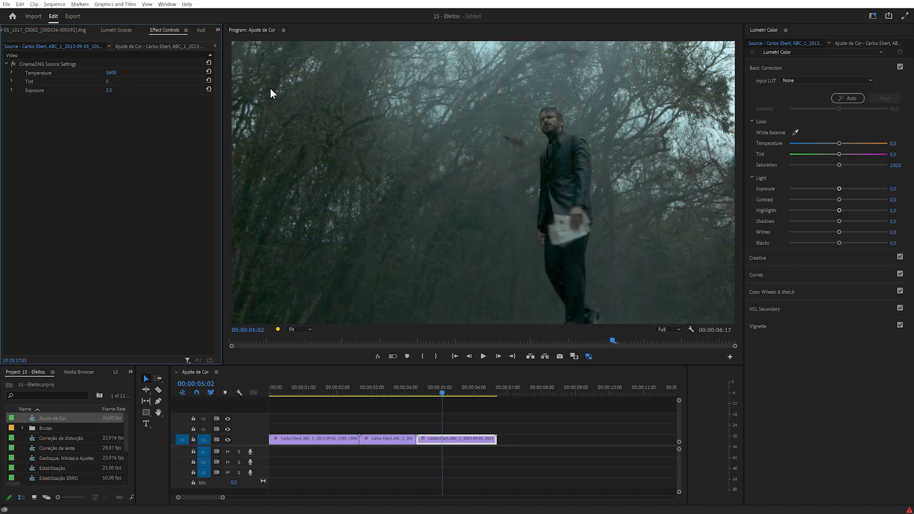
left_click(109, 90)
type("4")
key("Return")
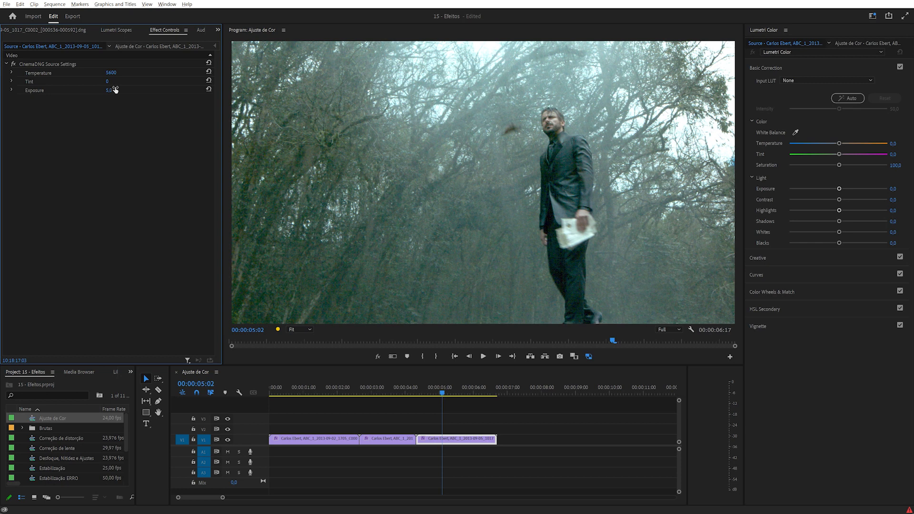
left_click(108, 90)
type("4")
key("Return")
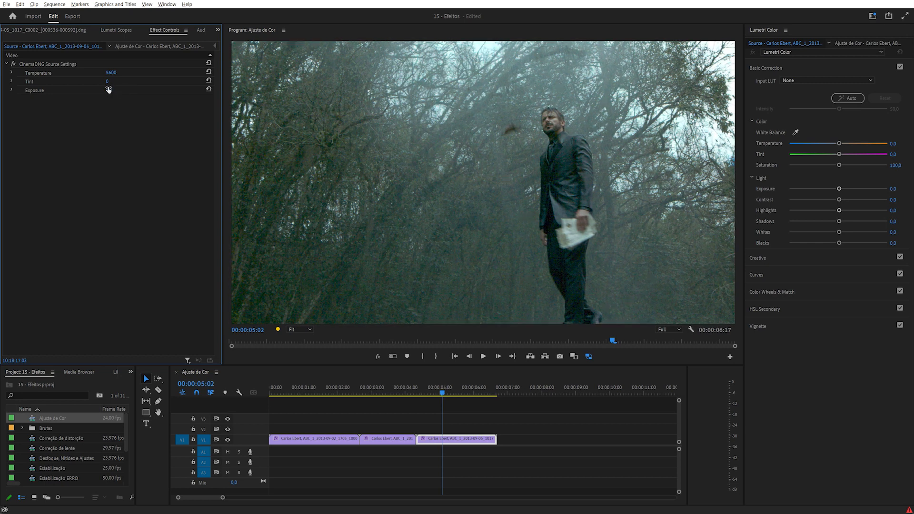
Try a source tint of 10 on the forest clip and settle on 15.
left_click(116, 82)
type("10")
key("Return")
left_click(116, 82)
type("15")
key("Return")
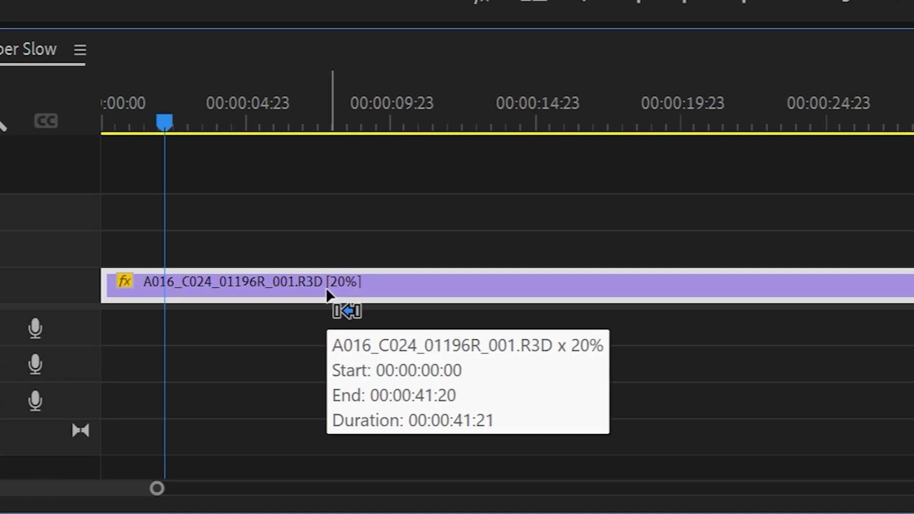
Set the slowed surfing clip's time interpolation to Optical Flow and render the Super Slow sequence from In to Out.
key("ctrl+r")
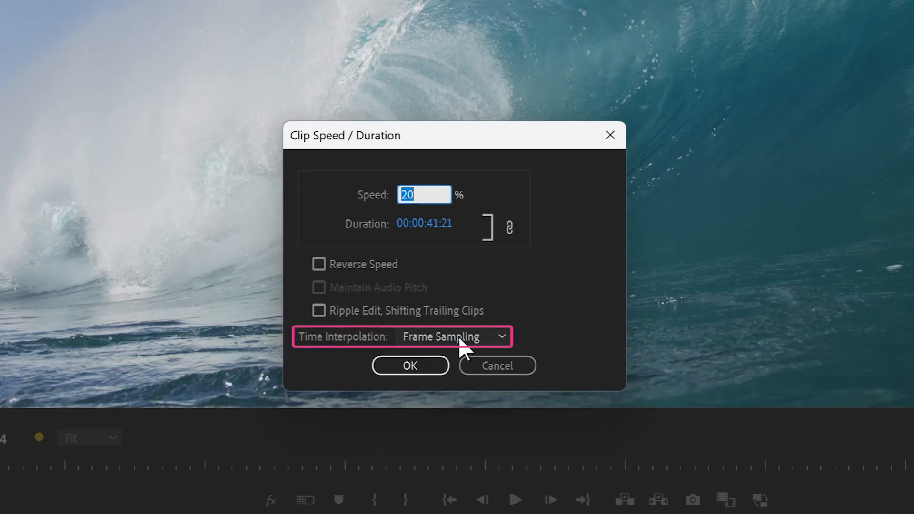
left_click(453, 337)
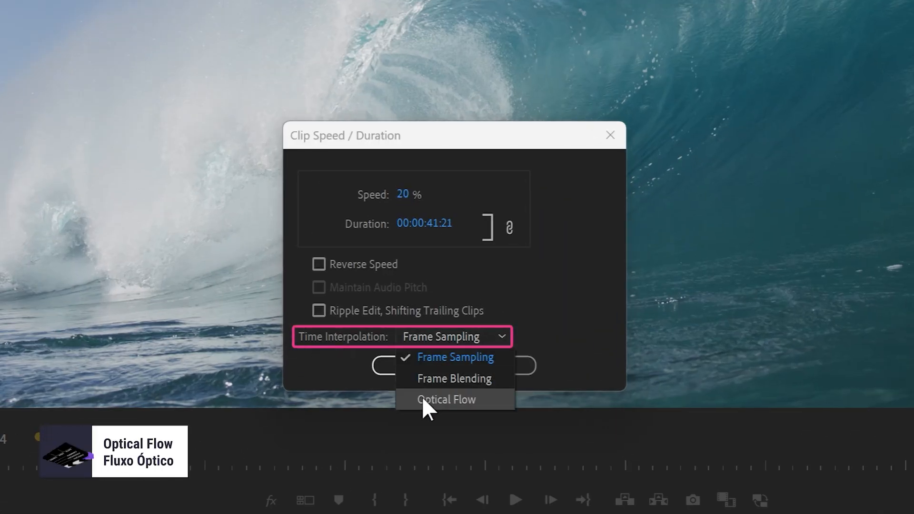
left_click(447, 399)
left_click(410, 365)
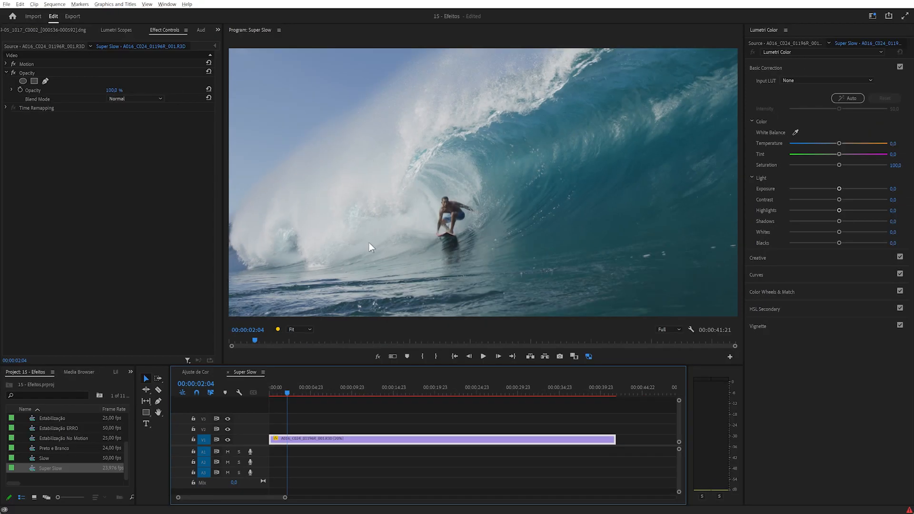
left_click(55, 5)
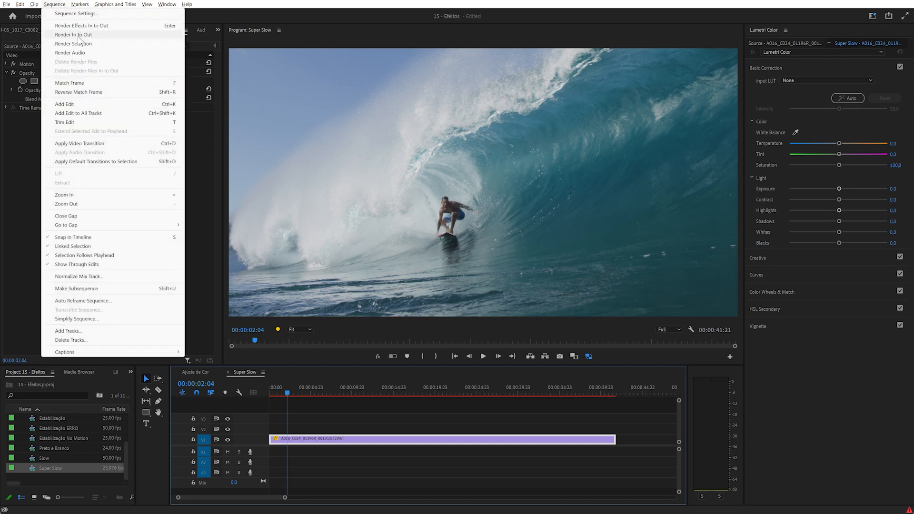
left_click(57, 37)
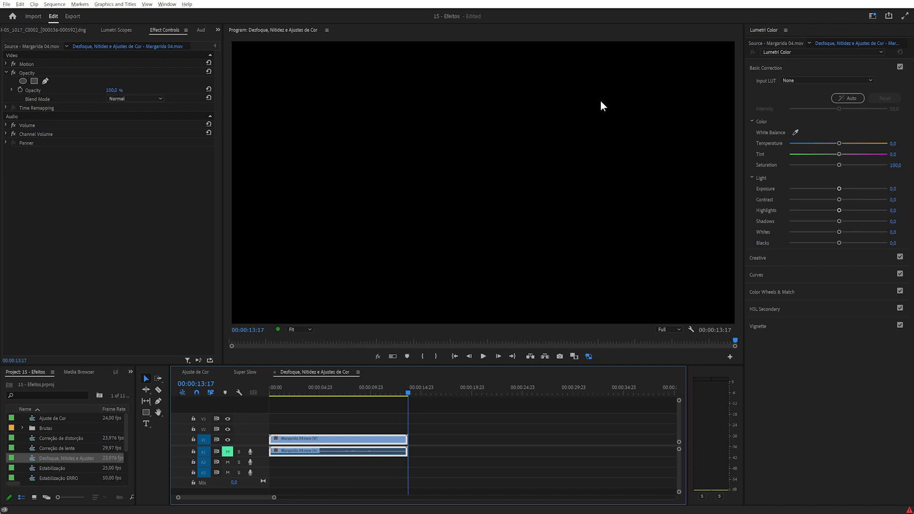
Return to the start of the sequence, find the Lumetri Color effect and apply it to the clip of the woman at the desk.
left_click_drag(408, 390, 270, 389)
key("shift+7")
left_click(35, 383)
type("corner p")
left_click_drag(34, 383, 1, 375)
type("lu")
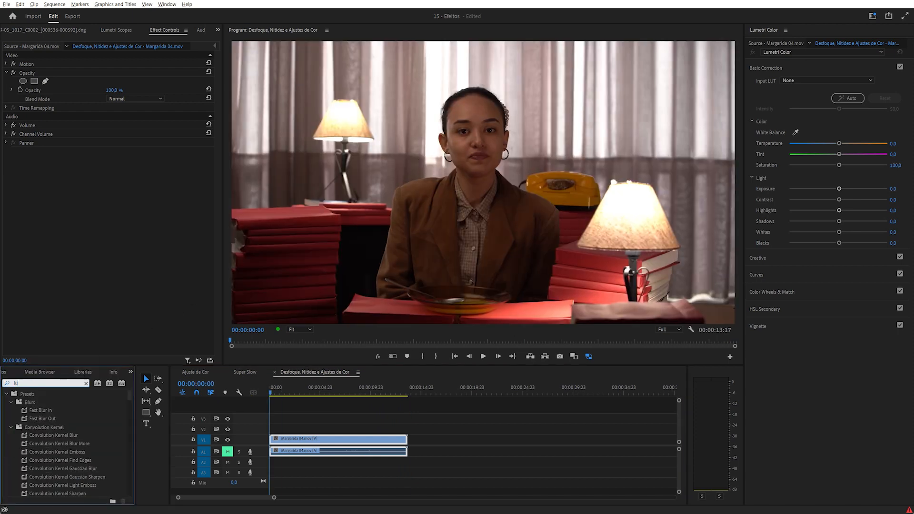
type("me")
left_click(6, 403)
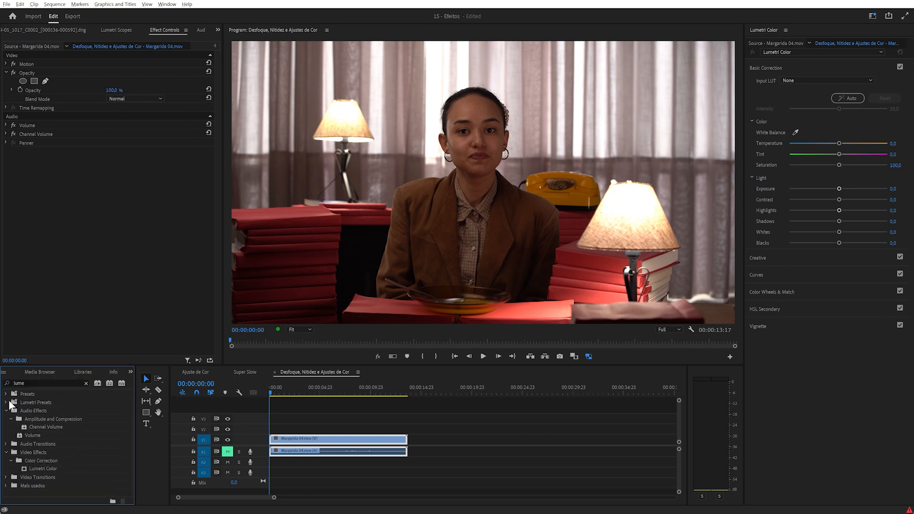
left_click_drag(117, 395, 35, 114)
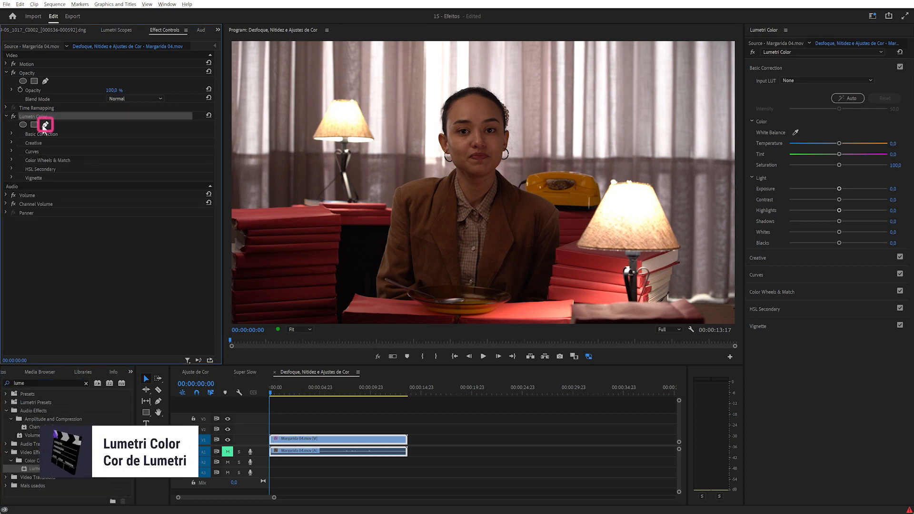
At 75% preview zoom, draw a freeform Lumetri Color mask around the woman and the table edge, extending below the frame.
left_click(45, 125)
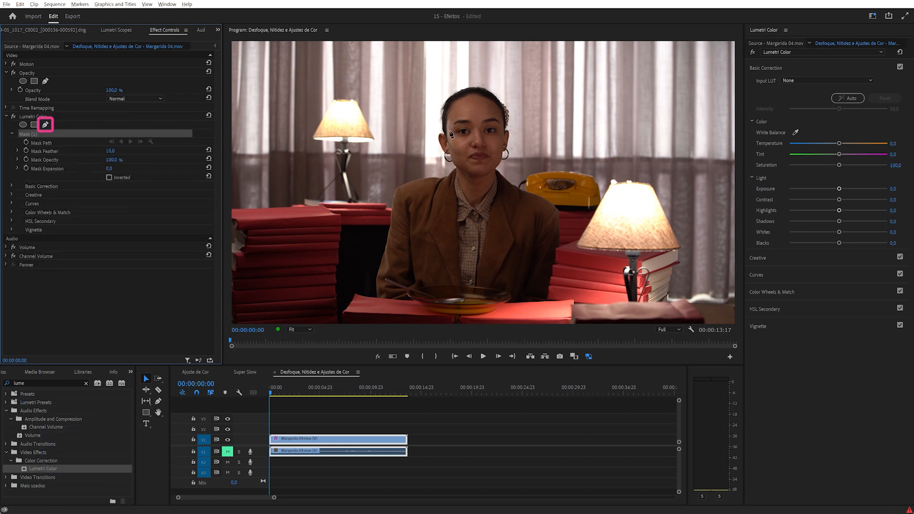
left_click(308, 330)
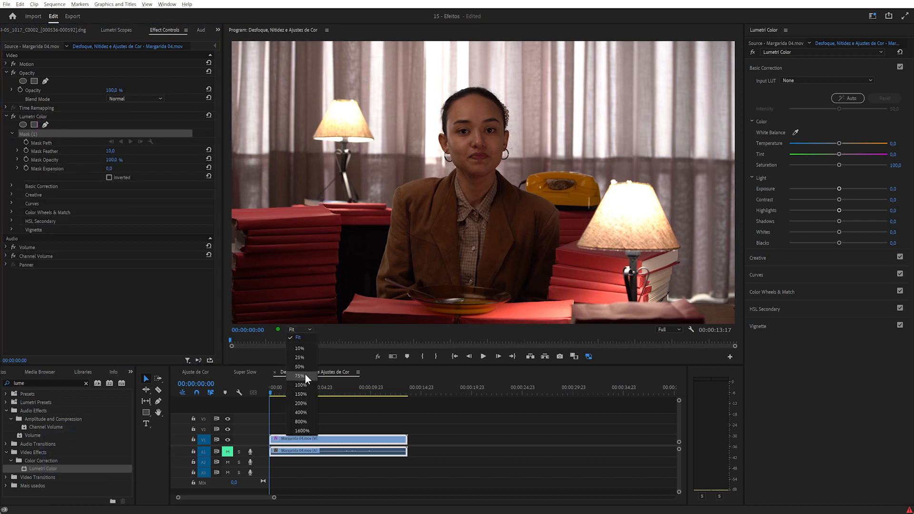
left_click(300, 375)
left_click(396, 259)
left_click(425, 187)
left_click(458, 179)
left_click(449, 152)
left_click(465, 112)
left_click(502, 117)
left_click(506, 143)
left_click(492, 173)
left_click(532, 197)
left_click(528, 247)
left_click(623, 263)
left_click(675, 267)
left_click(700, 309)
left_click(379, 312)
left_click(379, 290)
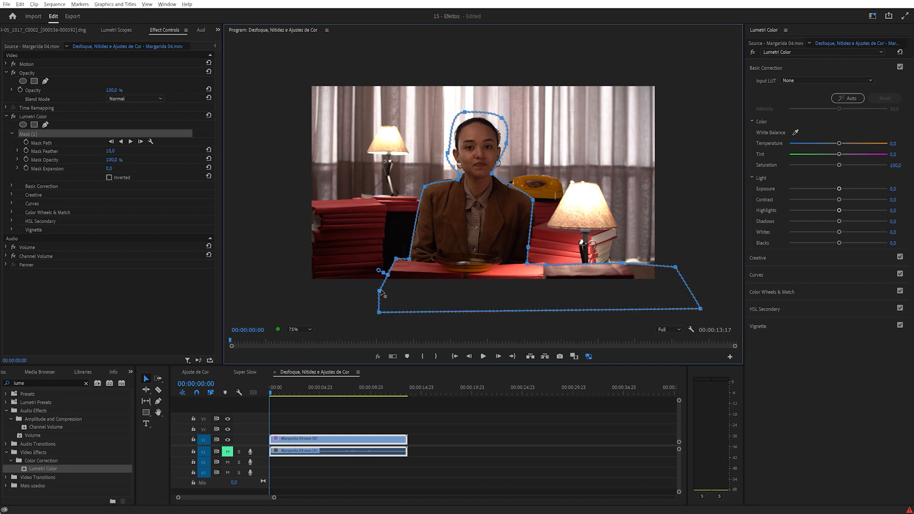
Refine the mask outline around the woman's head and track the mask forward through the clip.
left_click_drag(379, 270, 374, 268)
left_click_drag(447, 153, 454, 152)
mouse_move(465, 112)
left_mouse_down()
mouse_move(497, 123)
mouse_move(470, 117)
left_mouse_up()
left_click_drag(507, 143, 500, 154)
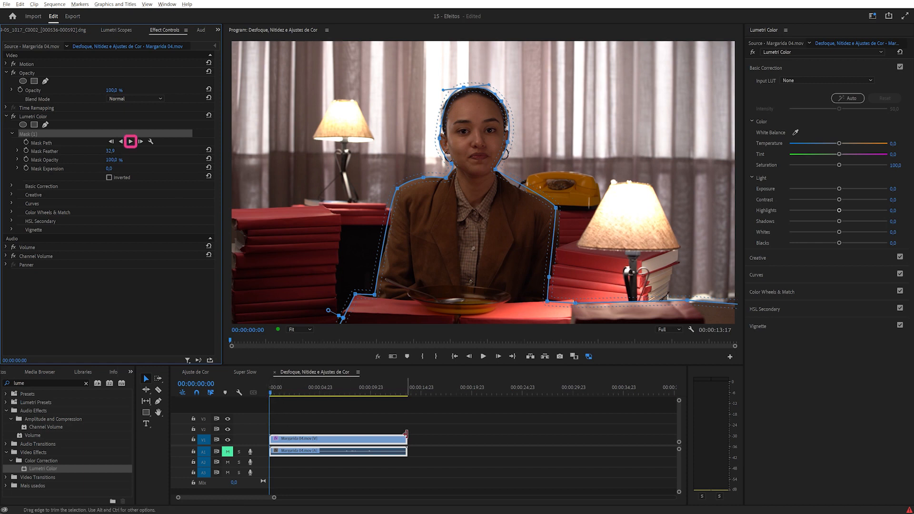
left_click(131, 142)
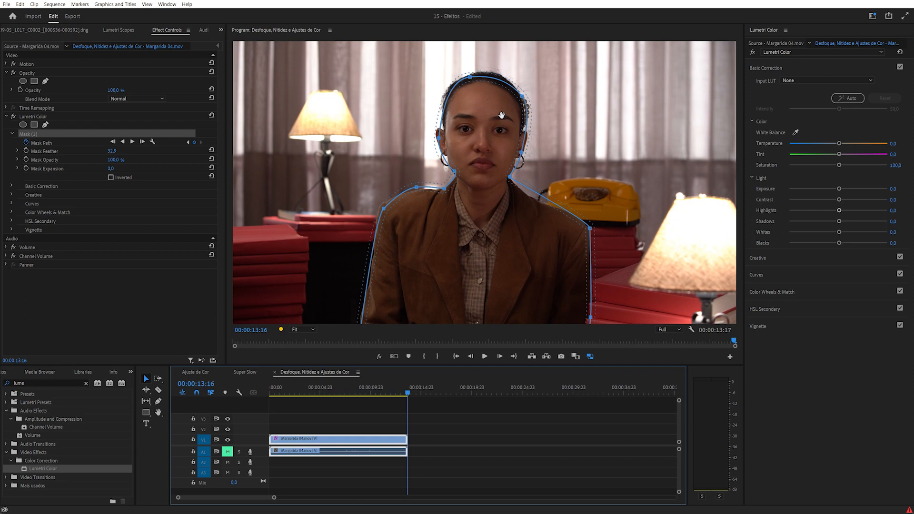
Duplicate the masked Lumetri Color effect on the same clip and collapse both copies.
left_click(32, 116)
key("ctrl+c")
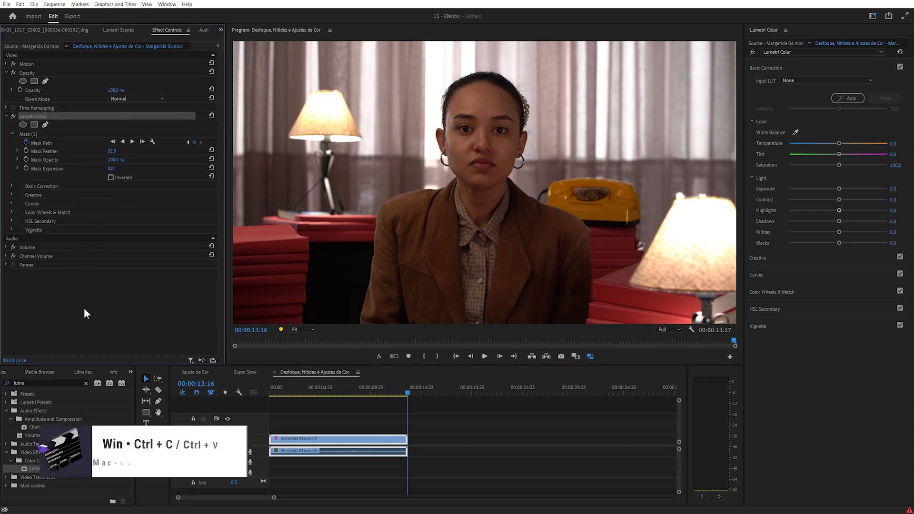
key("ctrl+v")
left_click(6, 116)
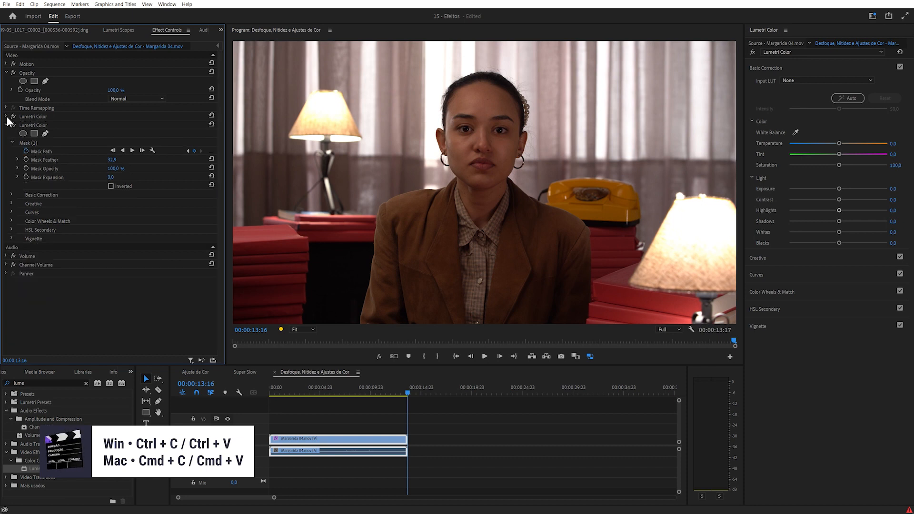
left_click(7, 124)
Rename the second Lumetri Color effect as Fundo.
left_click(36, 124)
right_click(35, 124)
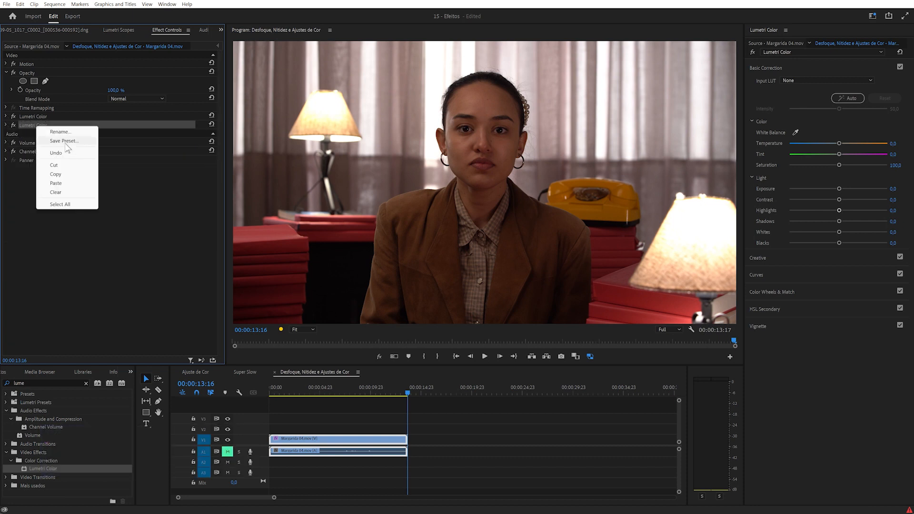
left_click(77, 133)
type("Fund")
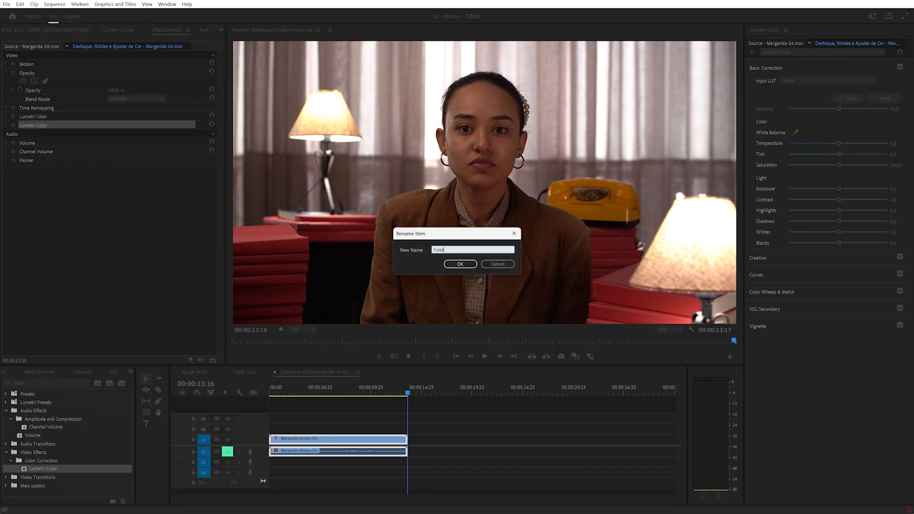
type("o")
key("Return")
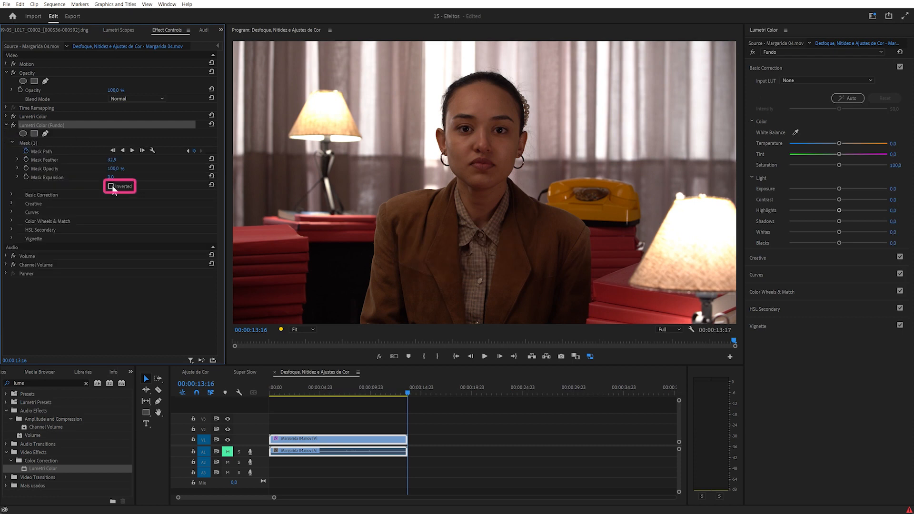
Collapse the Fundo effect and rename the first Lumetri Color effect as Frente.
left_click(6, 125)
right_click(31, 116)
left_click(68, 123)
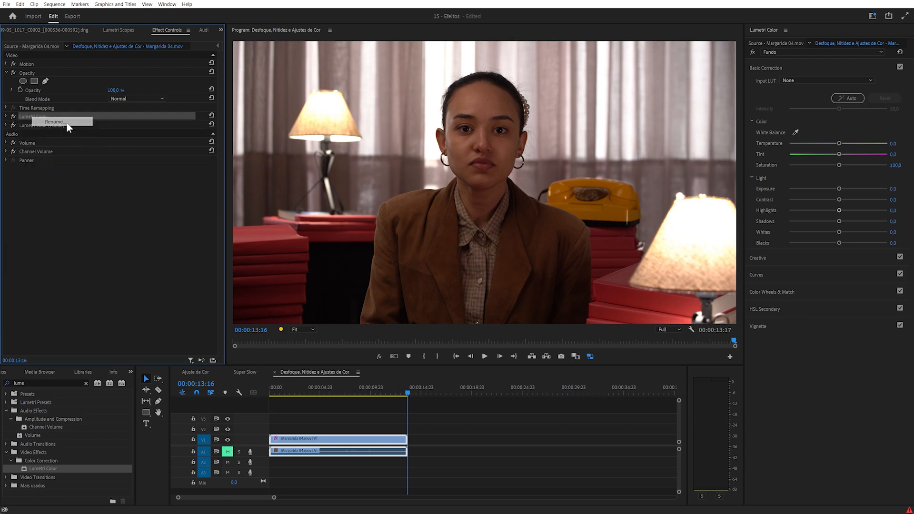
type("Frente")
key("Return")
Make the Fundo effect active for grading and set its Creative Sharpen to -100 to soften the background.
left_click(772, 51)
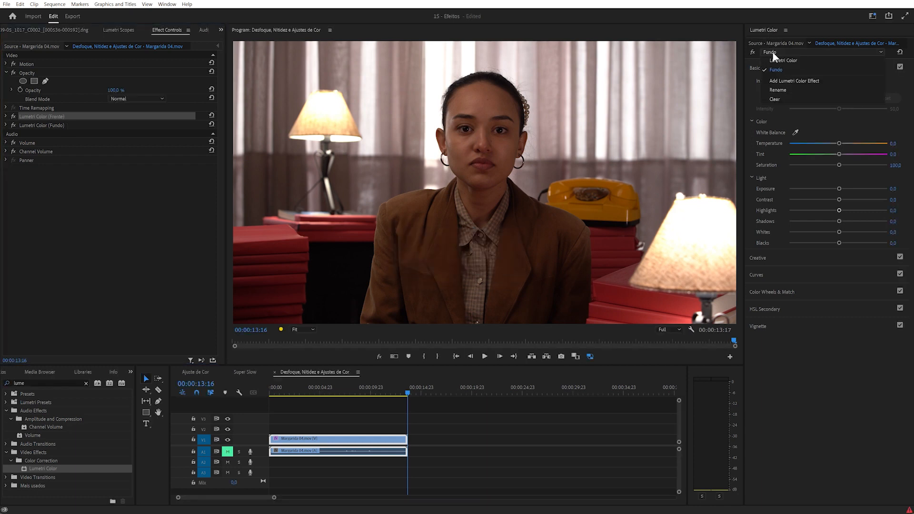
left_click(794, 60)
left_click(780, 51)
left_click(790, 70)
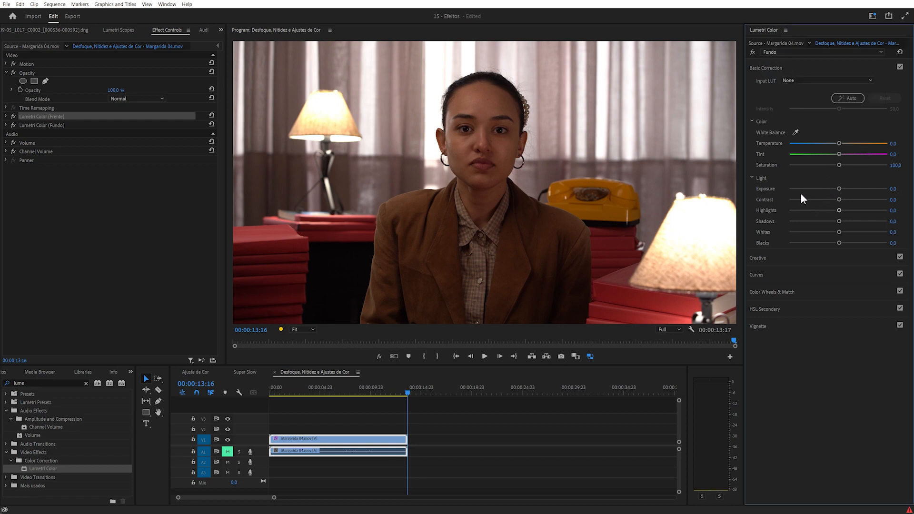
left_click(757, 258)
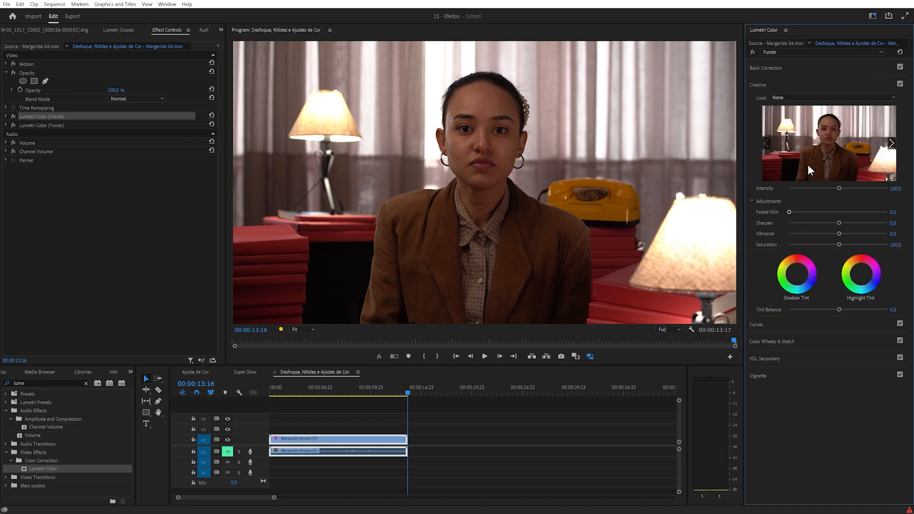
left_click_drag(840, 222, 783, 221)
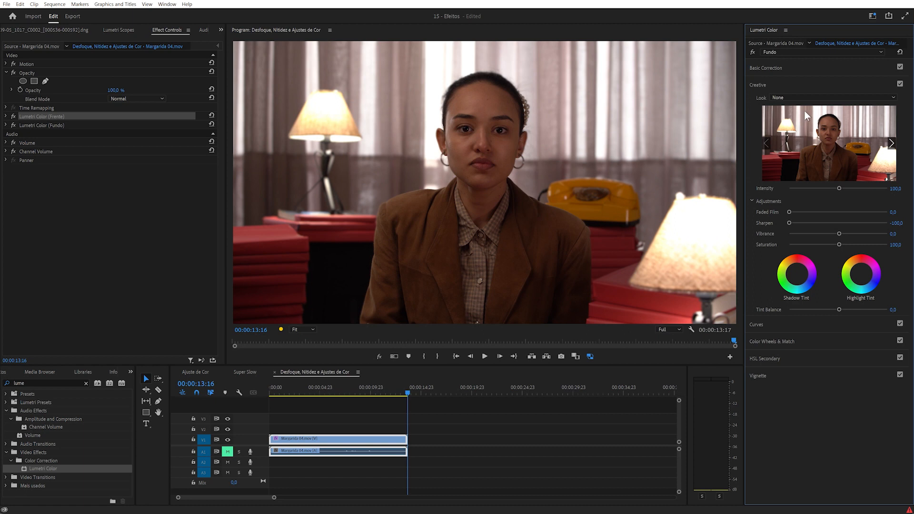
In the Fundo effect's Basic Correction, set Exposure to -0.2 and Highlights to -22, and cool the Temperature slightly.
left_click(771, 67)
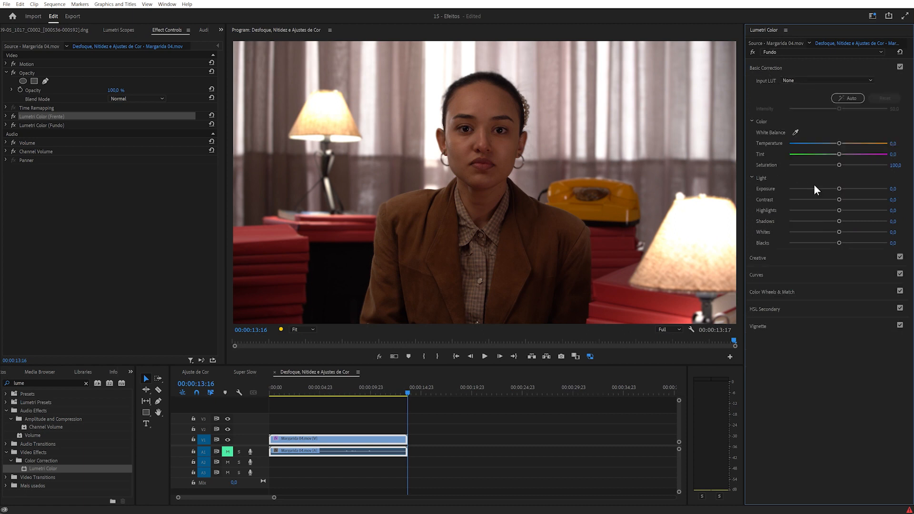
left_click_drag(838, 189, 829, 211)
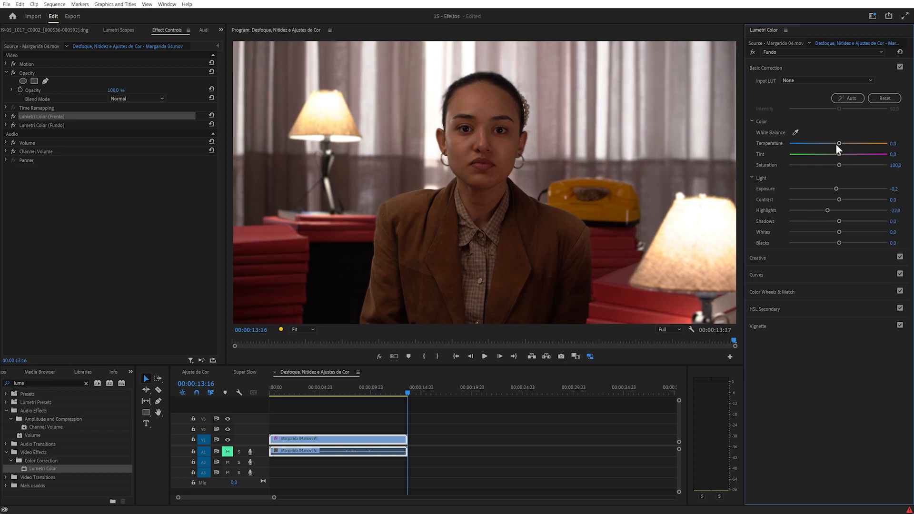
left_click_drag(837, 143, 834, 143)
Switch grading to the woman's Lumetri Color effect and raise its Creative Sharpen to about 68.
left_click(783, 53)
left_click(789, 63)
left_click(761, 258)
left_click_drag(839, 223, 860, 223)
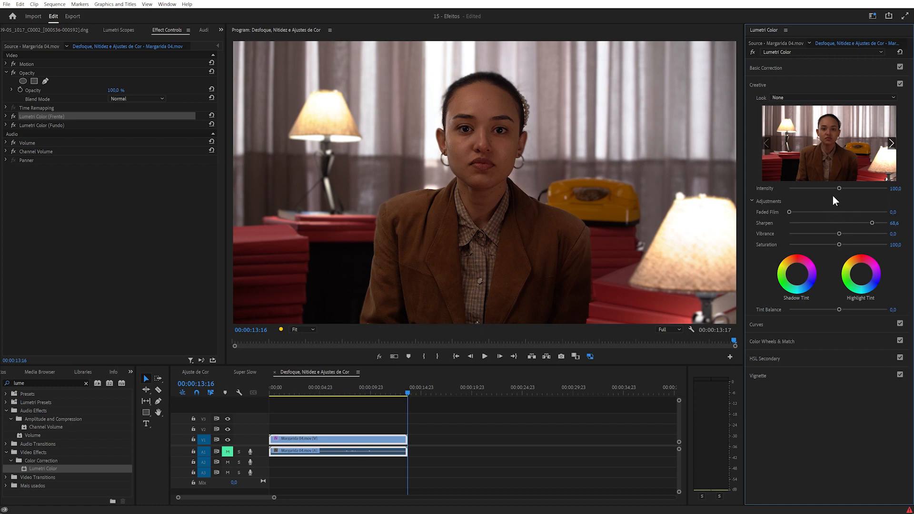
In the woman's Basic Correction, set Exposure to 0.9, Shadows to 25.4 and Temperature to 11.9.
left_click(763, 85)
left_click(763, 67)
left_click_drag(839, 189, 847, 189)
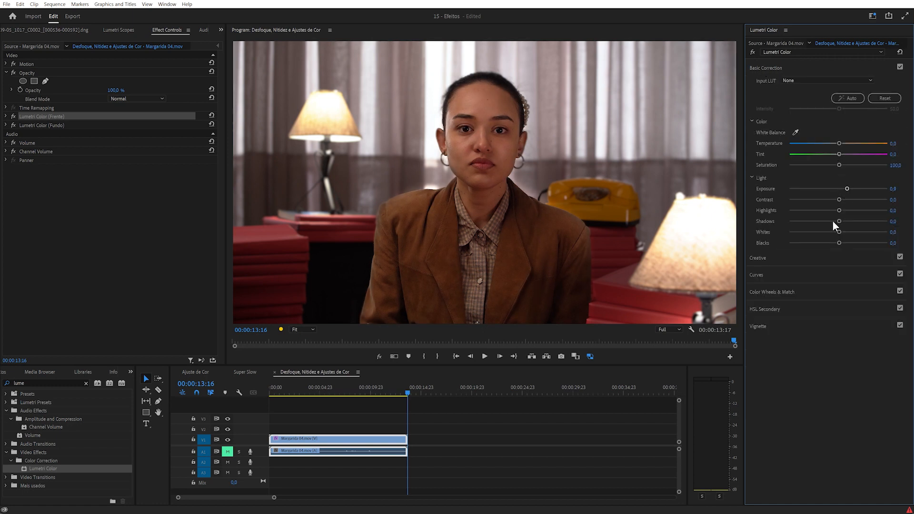
left_click_drag(848, 221, 850, 222)
left_click_drag(839, 143, 843, 143)
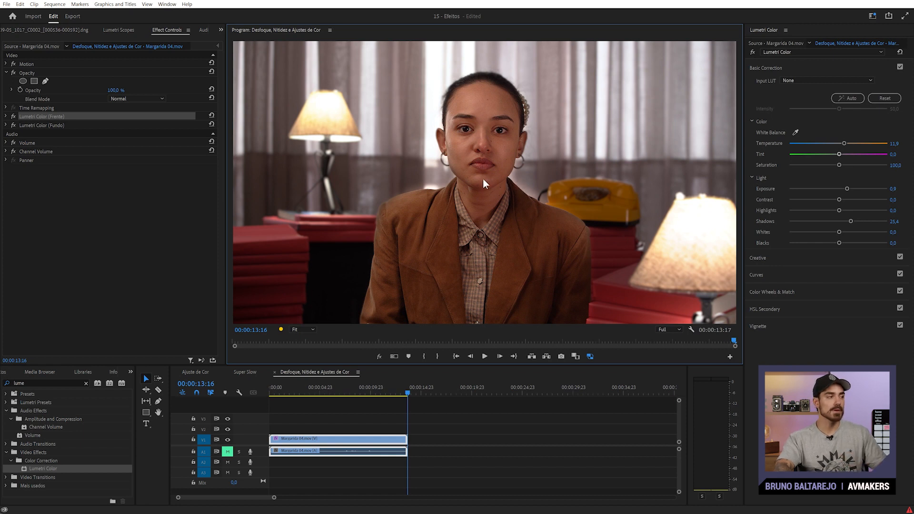
Return to the sequence start and slightly raise the Fundo effect's Highlights and Exposure to brighten the background.
left_click_drag(366, 393, 245, 392)
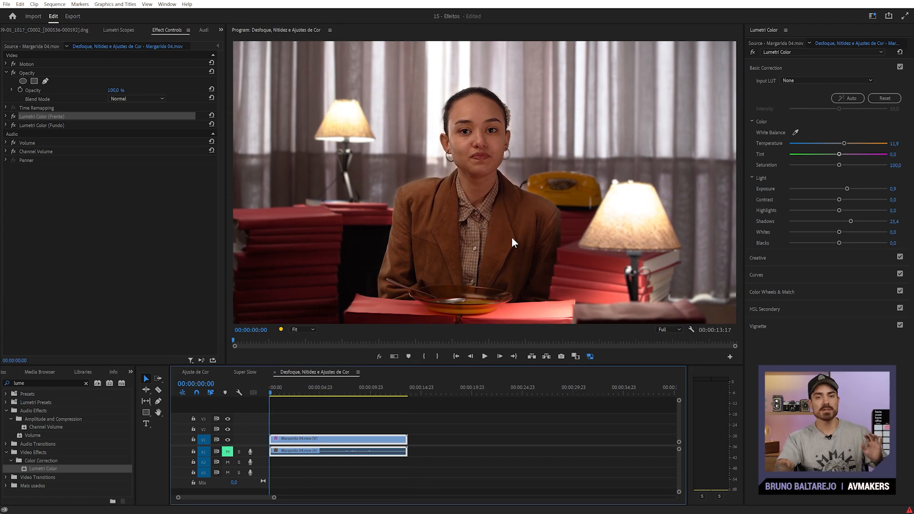
left_click(821, 52)
left_click(789, 71)
left_click_drag(828, 211, 835, 210)
left_click_drag(836, 189, 839, 189)
left_click(796, 80)
Reselect the woman's Lumetri Color effect and play the clip from the start to review the combined grade.
left_click(821, 51)
left_click(782, 62)
key("space")
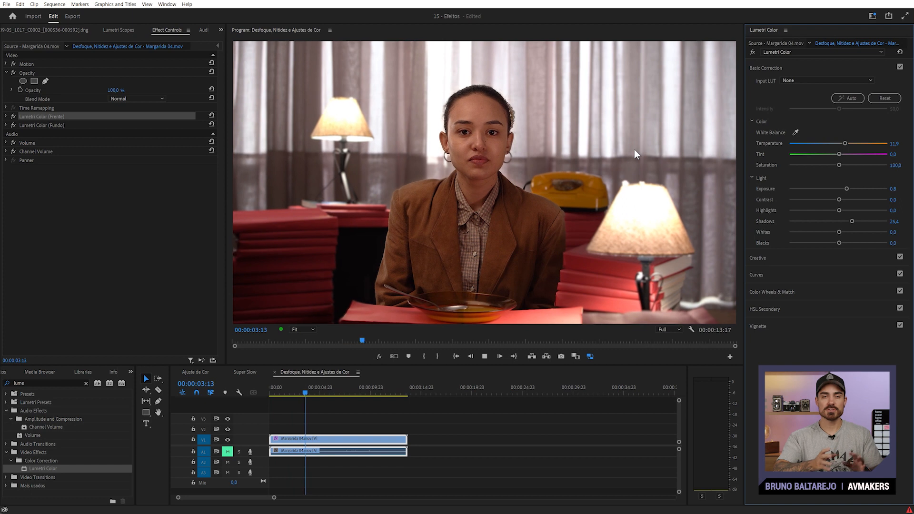
key("space")
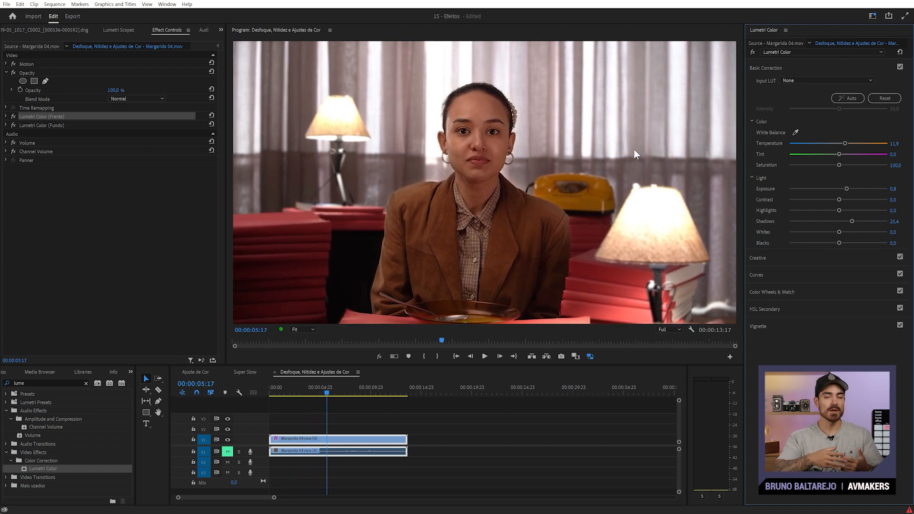